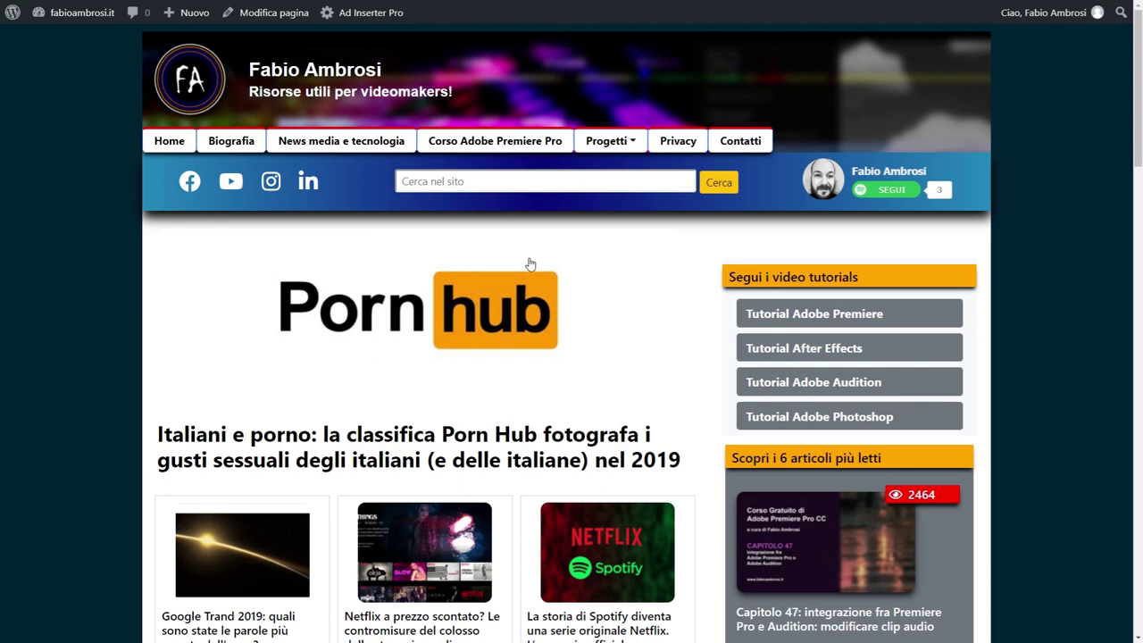
Step: Open the free Premiere Pro course article and scroll down to its numbered lesson list
{"action": "left_click", "coordinate": [494, 141]}
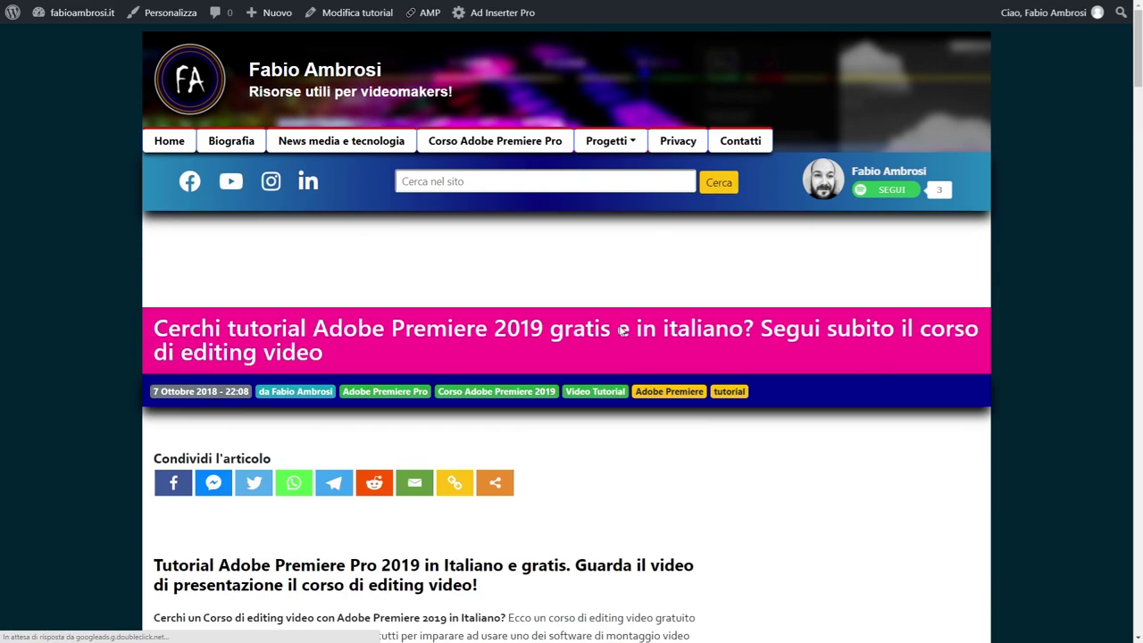
{"action": "scroll", "coordinate": [622, 329], "scroll_direction": "down", "scroll_amount": 5}
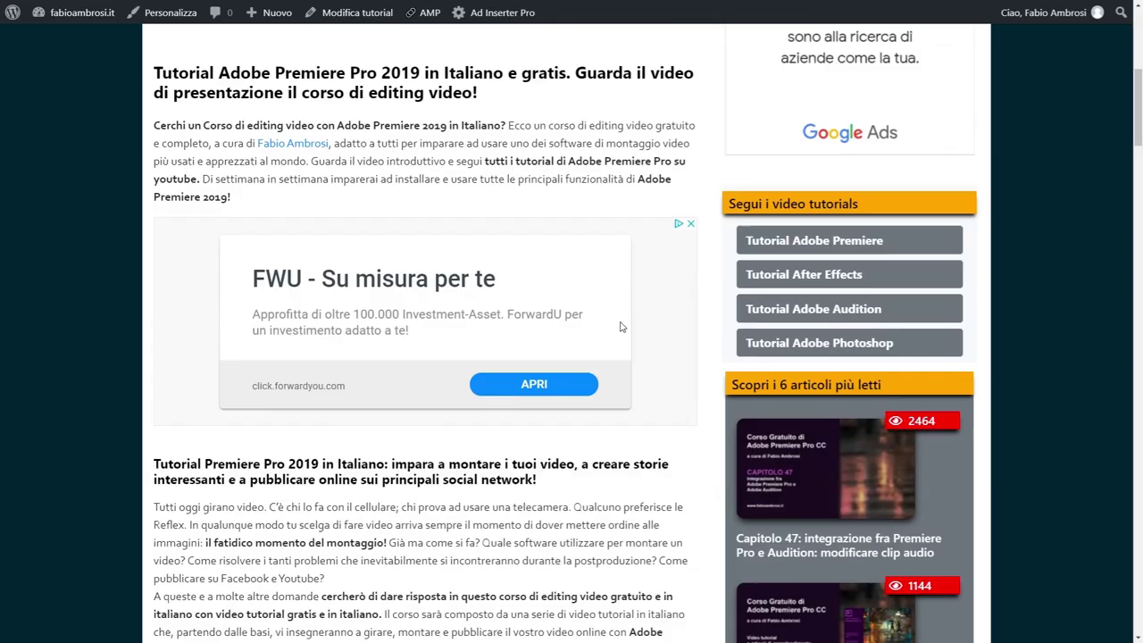
{"action": "scroll", "coordinate": [622, 328], "scroll_direction": "down", "scroll_amount": 3}
{"action": "scroll", "coordinate": [622, 327], "scroll_direction": "down", "scroll_amount": 4}
{"action": "scroll", "coordinate": [620, 324], "scroll_direction": "down", "scroll_amount": 4}
{"action": "scroll", "coordinate": [620, 323], "scroll_direction": "down", "scroll_amount": 3}
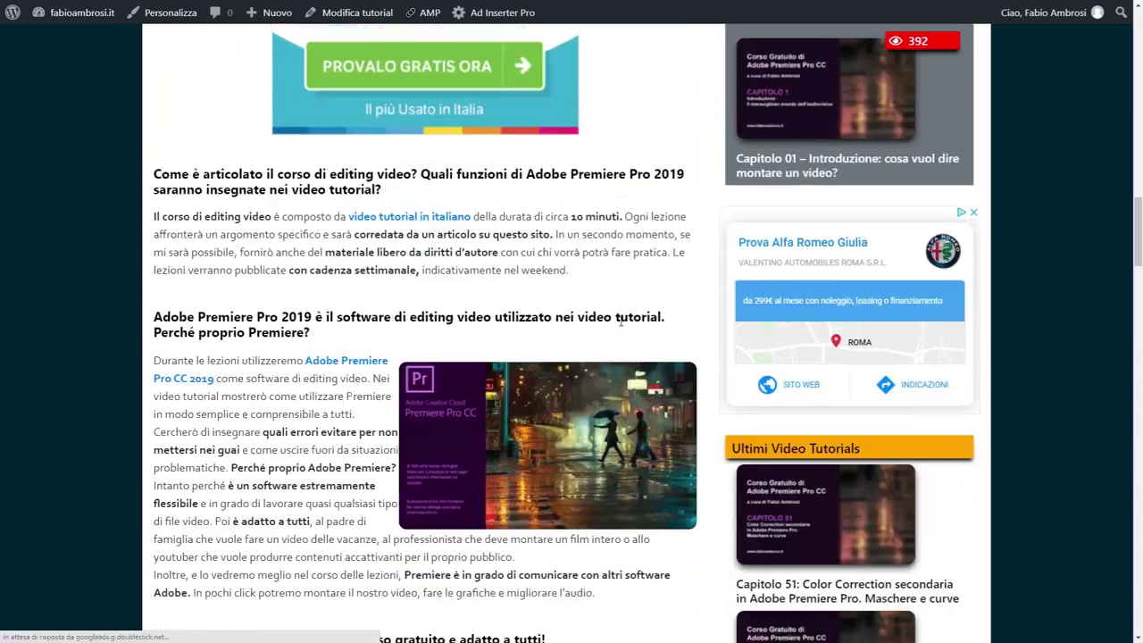
{"action": "scroll", "coordinate": [621, 324], "scroll_direction": "down", "scroll_amount": 5}
{"action": "scroll", "coordinate": [620, 325], "scroll_direction": "down", "scroll_amount": 5}
{"action": "scroll", "coordinate": [621, 326], "scroll_direction": "down", "scroll_amount": 3}
{"action": "scroll", "coordinate": [622, 327], "scroll_direction": "down", "scroll_amount": 4}
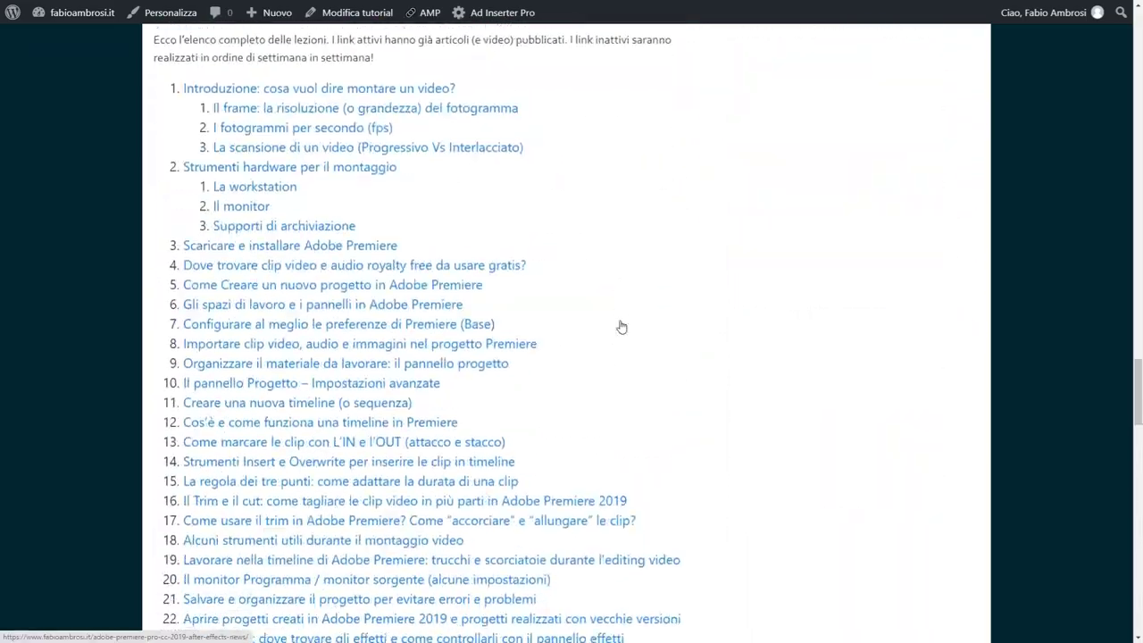
{"action": "scroll", "coordinate": [623, 326], "scroll_direction": "down", "scroll_amount": 1}
Step: Open lesson 17 on trimming clips and scroll to its basic trim usage section
{"action": "left_click", "coordinate": [309, 422]}
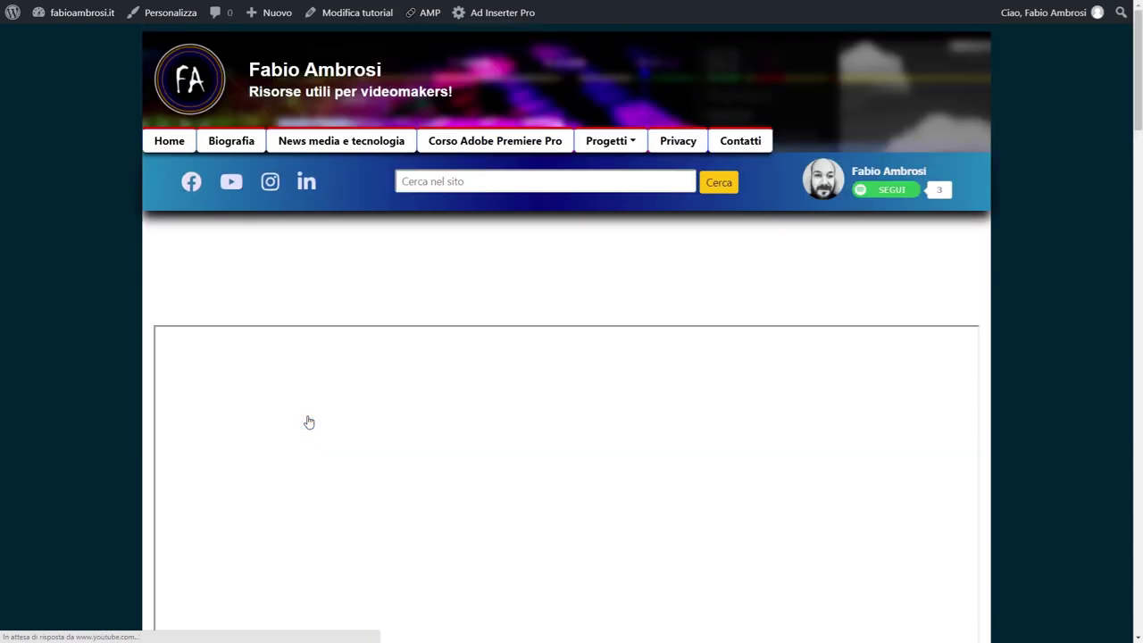
{"action": "scroll", "coordinate": [309, 420], "scroll_direction": "down", "scroll_amount": 3}
{"action": "scroll", "coordinate": [303, 393], "scroll_direction": "down", "scroll_amount": 2}
{"action": "scroll", "coordinate": [242, 134], "scroll_direction": "up", "scroll_amount": 1}
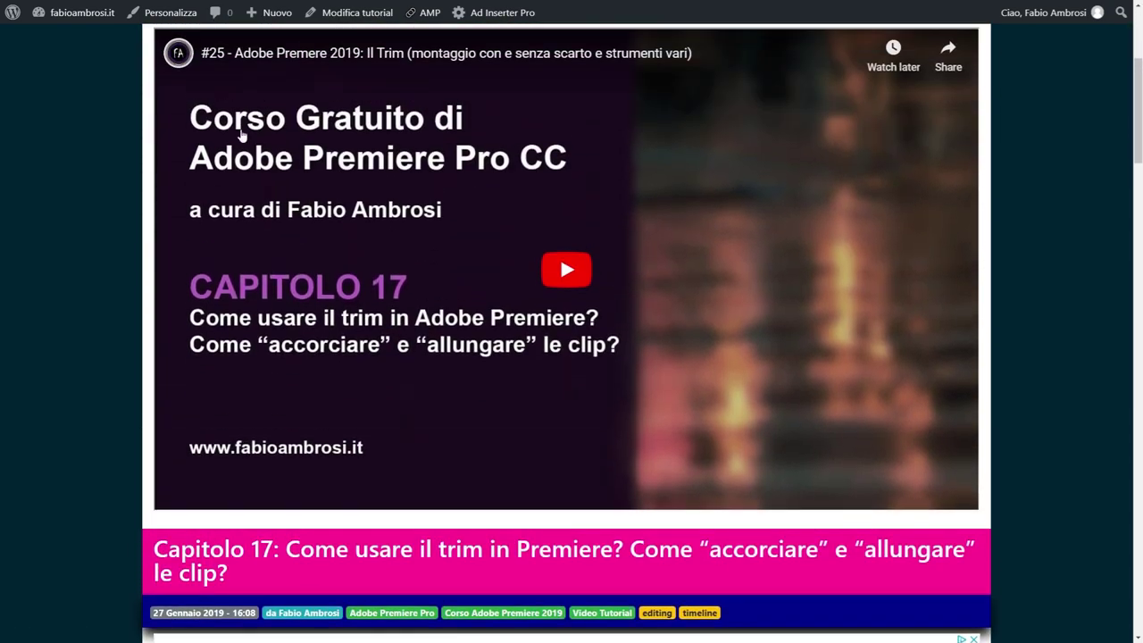
{"action": "scroll", "coordinate": [294, 312], "scroll_direction": "down", "scroll_amount": 4}
{"action": "scroll", "coordinate": [365, 273], "scroll_direction": "down", "scroll_amount": 4}
{"action": "scroll", "coordinate": [326, 274], "scroll_direction": "down", "scroll_amount": 4}
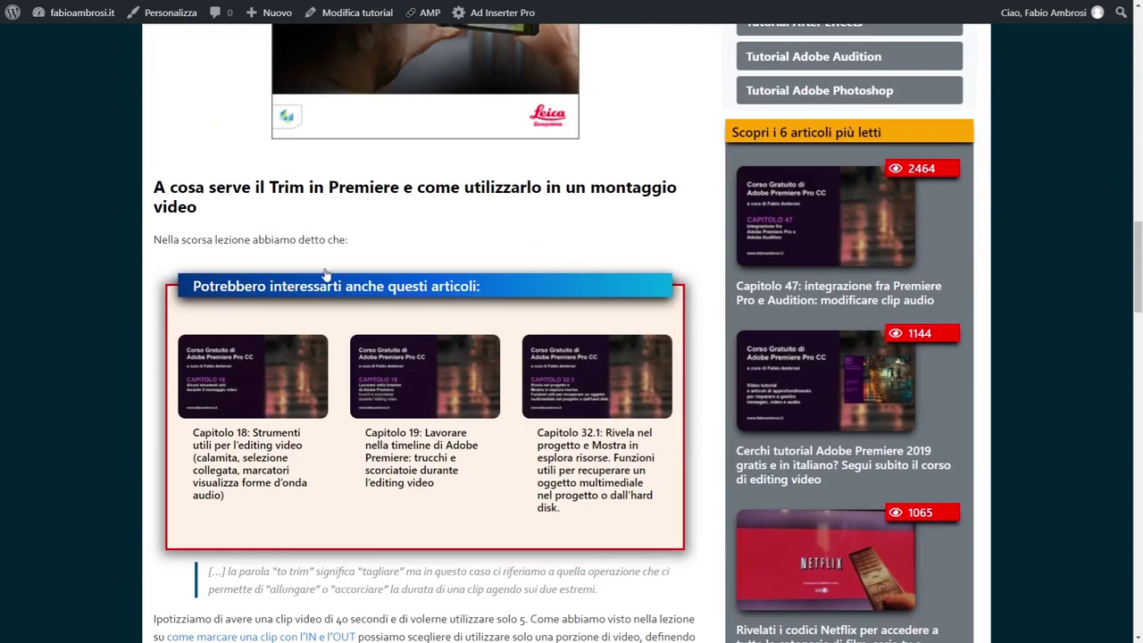
{"action": "scroll", "coordinate": [326, 274], "scroll_direction": "down", "scroll_amount": 5}
{"action": "scroll", "coordinate": [325, 268], "scroll_direction": "down", "scroll_amount": 1}
{"action": "scroll", "coordinate": [325, 268], "scroll_direction": "down", "scroll_amount": 4}
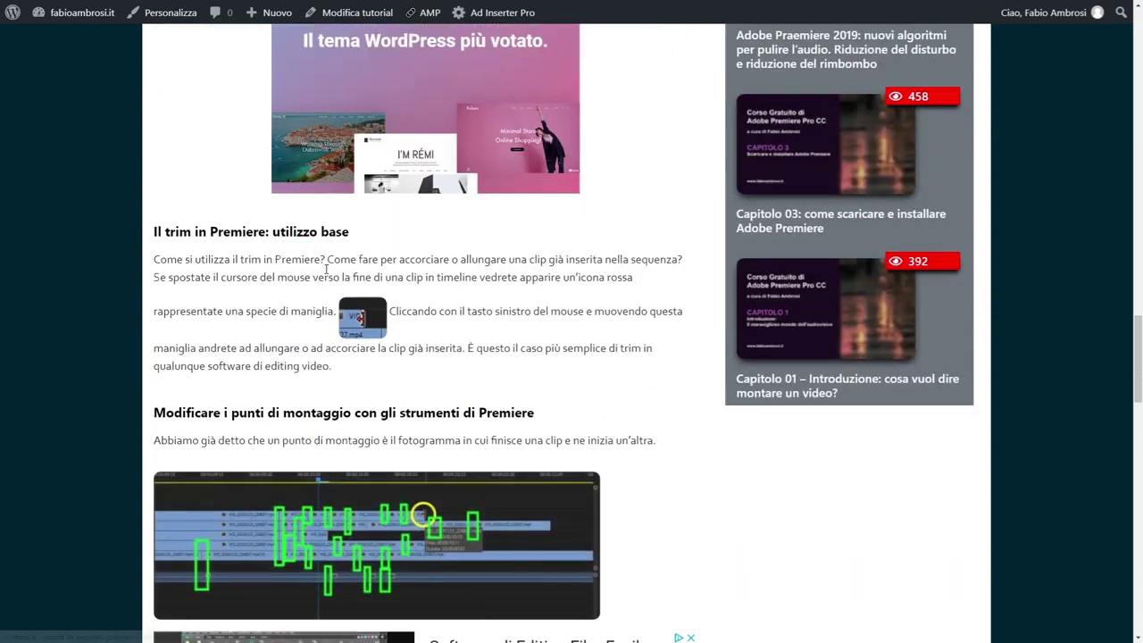
{"action": "scroll", "coordinate": [325, 268], "scroll_direction": "down", "scroll_amount": 4}
{"action": "scroll", "coordinate": [325, 267], "scroll_direction": "down", "scroll_amount": 2}
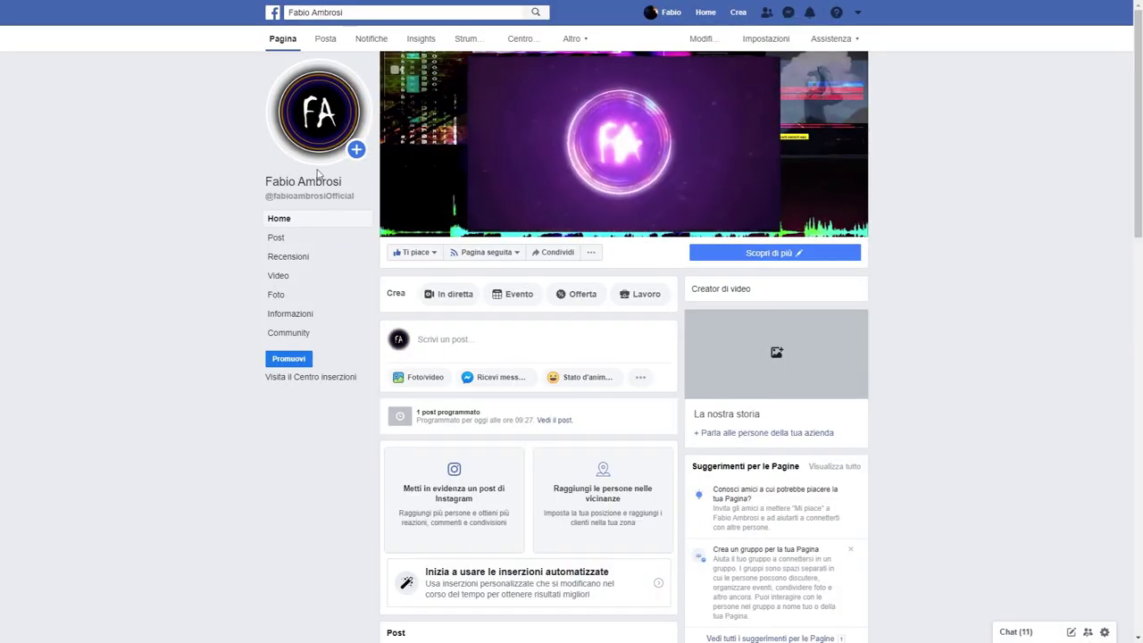
Step: Scroll the creator's Facebook posts feed down to the Capitolo 49 colour correction post
{"action": "scroll", "coordinate": [241, 183], "scroll_direction": "down", "scroll_amount": 4}
{"action": "scroll", "coordinate": [238, 194], "scroll_direction": "down", "scroll_amount": 4}
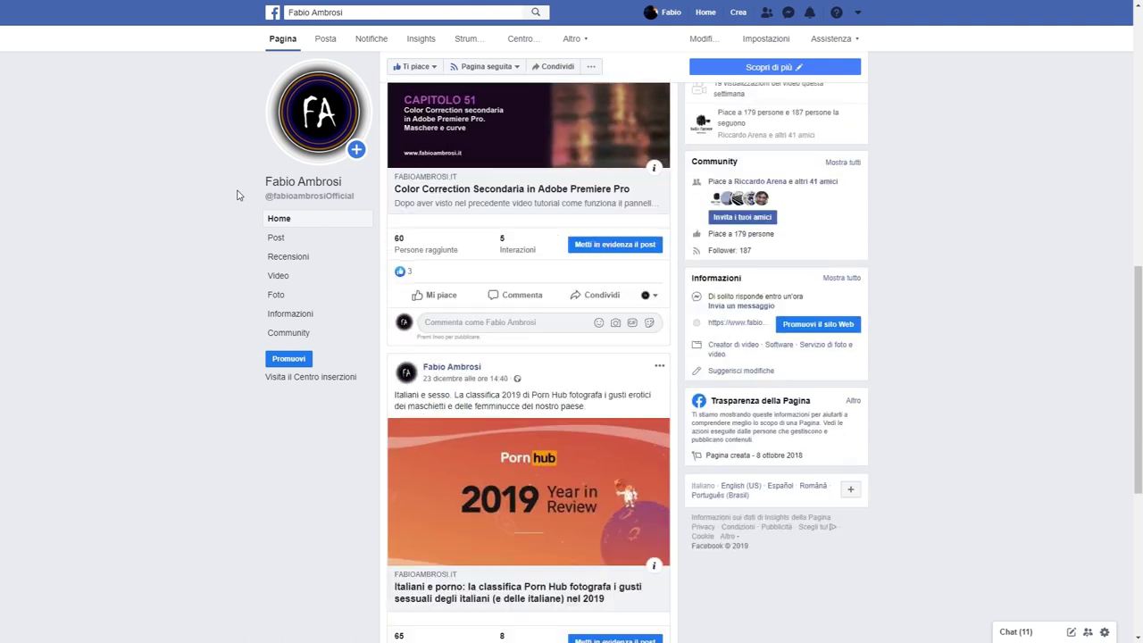
{"action": "scroll", "coordinate": [238, 195], "scroll_direction": "down", "scroll_amount": 5}
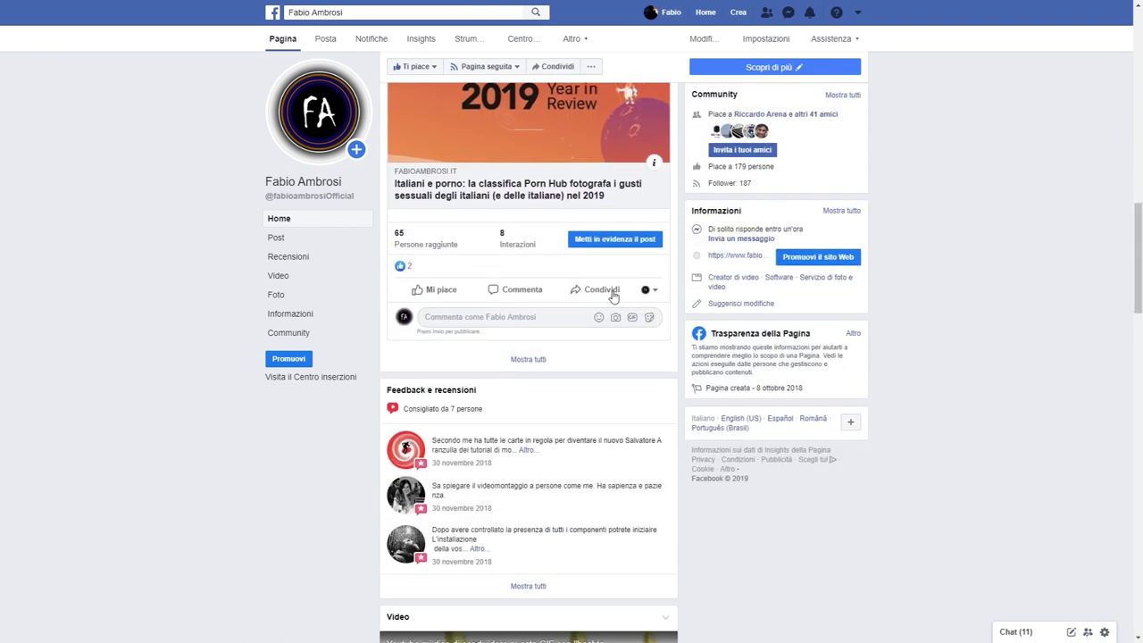
{"action": "scroll", "coordinate": [613, 297], "scroll_direction": "down", "scroll_amount": 4}
{"action": "scroll", "coordinate": [603, 321], "scroll_direction": "down", "scroll_amount": 2}
{"action": "scroll", "coordinate": [602, 326], "scroll_direction": "down", "scroll_amount": 5}
{"action": "scroll", "coordinate": [599, 331], "scroll_direction": "down", "scroll_amount": 4}
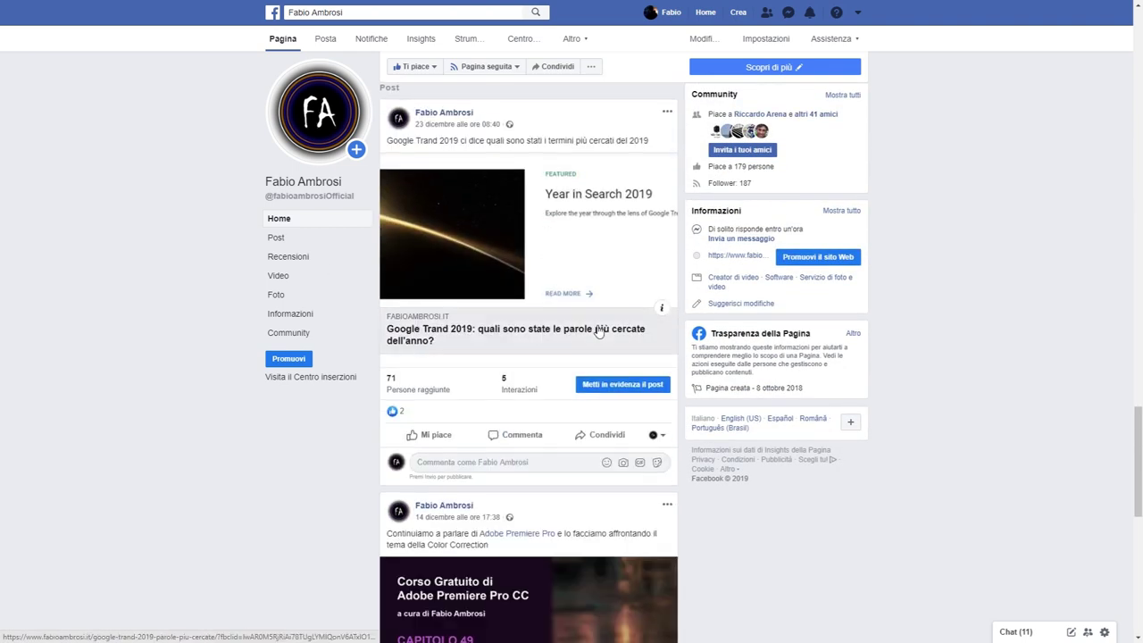
{"action": "scroll", "coordinate": [500, 319], "scroll_direction": "down", "scroll_amount": 5}
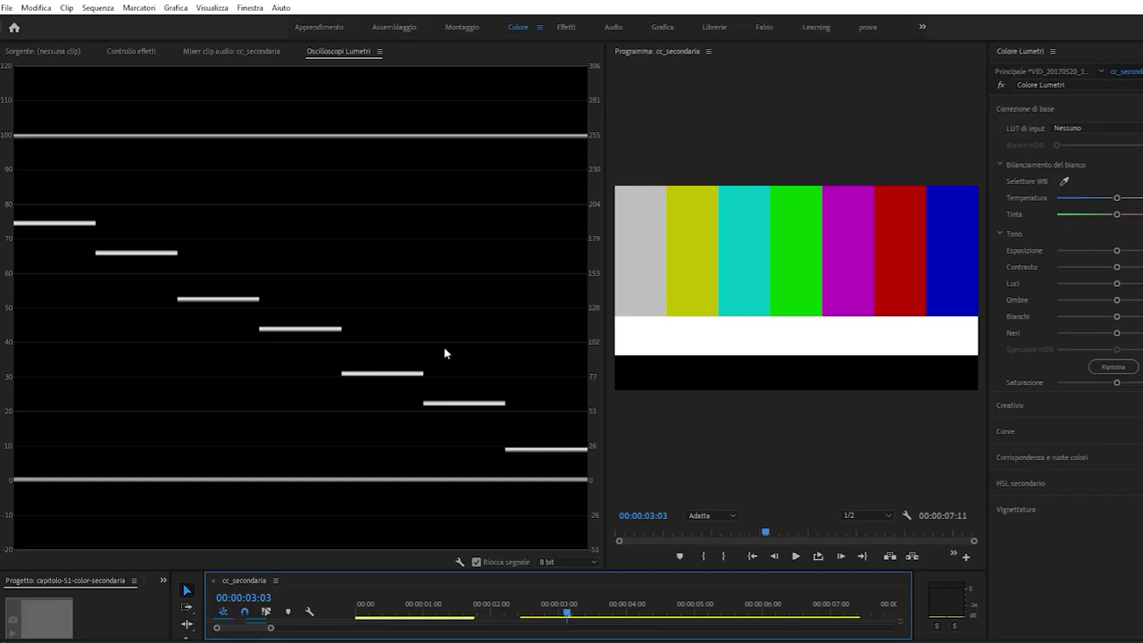
{"action": "right_click", "coordinate": [326, 191]}
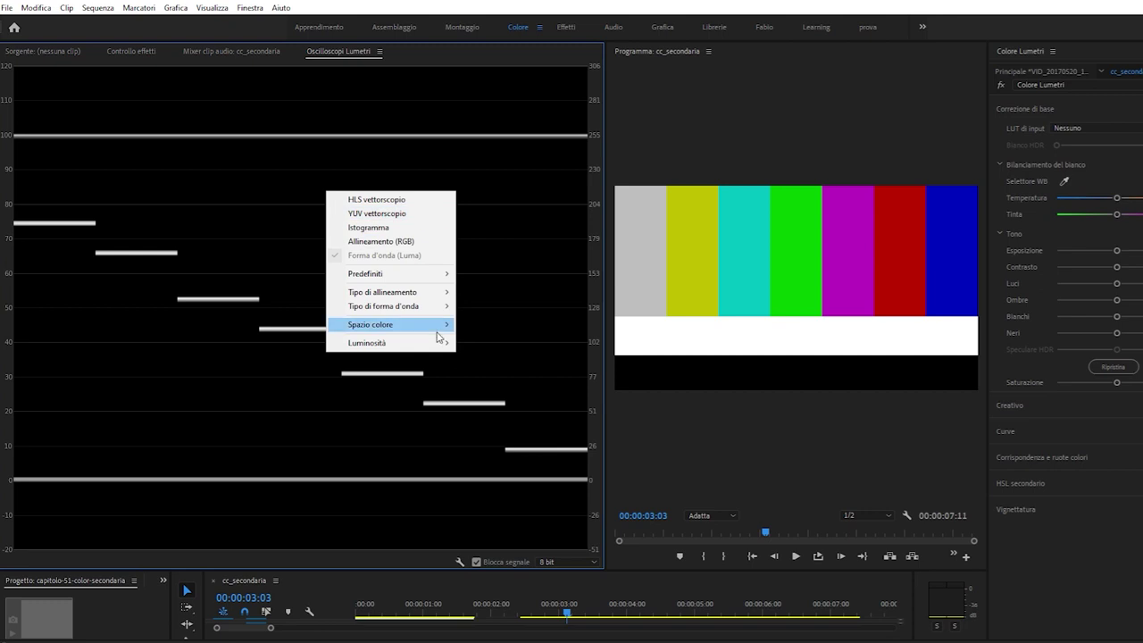
{"action": "left_click", "coordinate": [400, 214]}
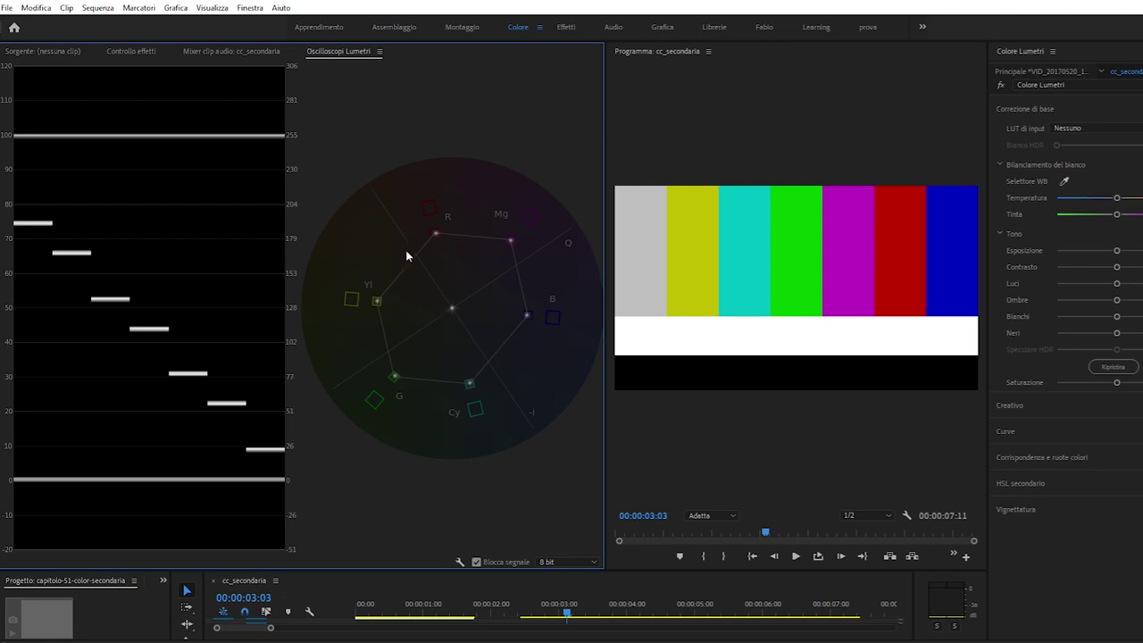
{"action": "right_click", "coordinate": [482, 120]}
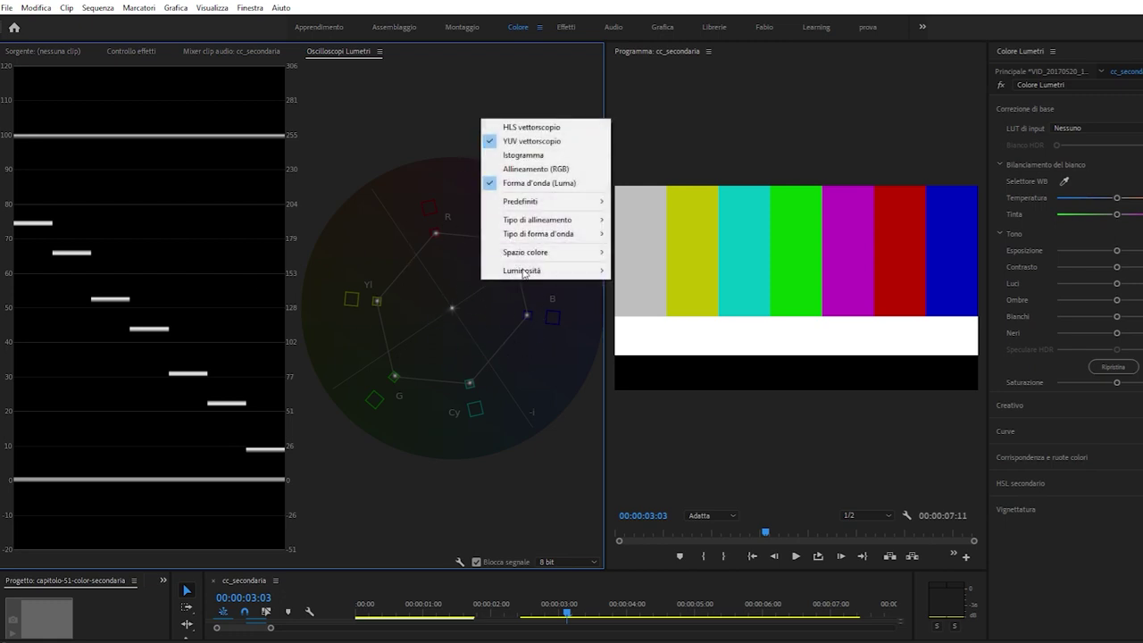
{"action": "left_click", "coordinate": [573, 140]}
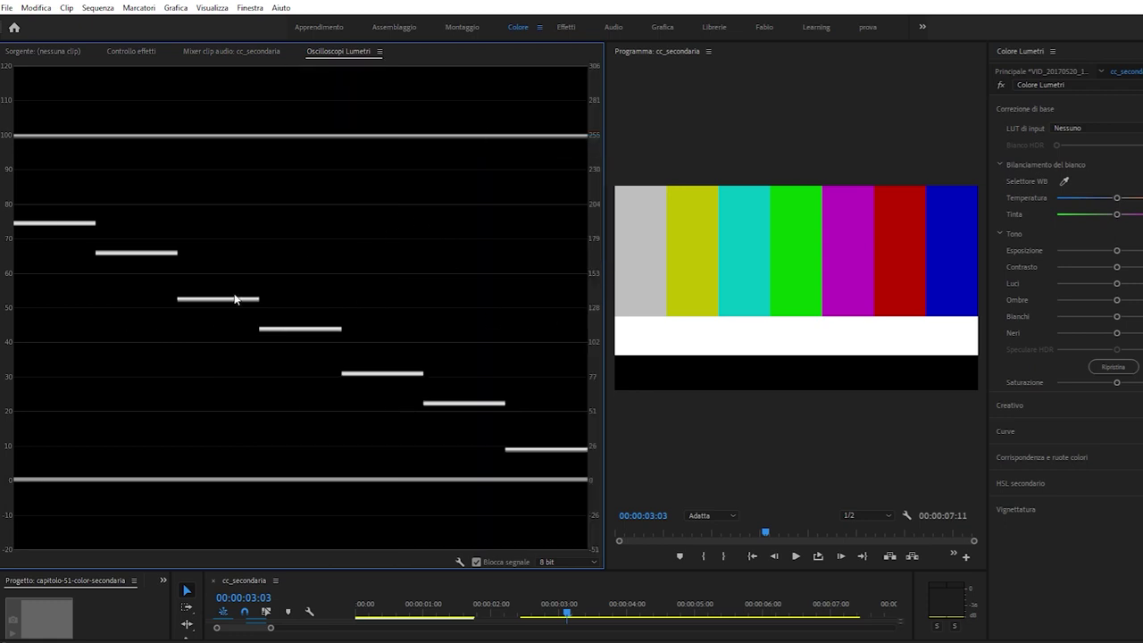
Step: Set the Lumetri waveform type to RGB so the bars show separate red, green and blue traces
{"action": "right_click", "coordinate": [423, 193]}
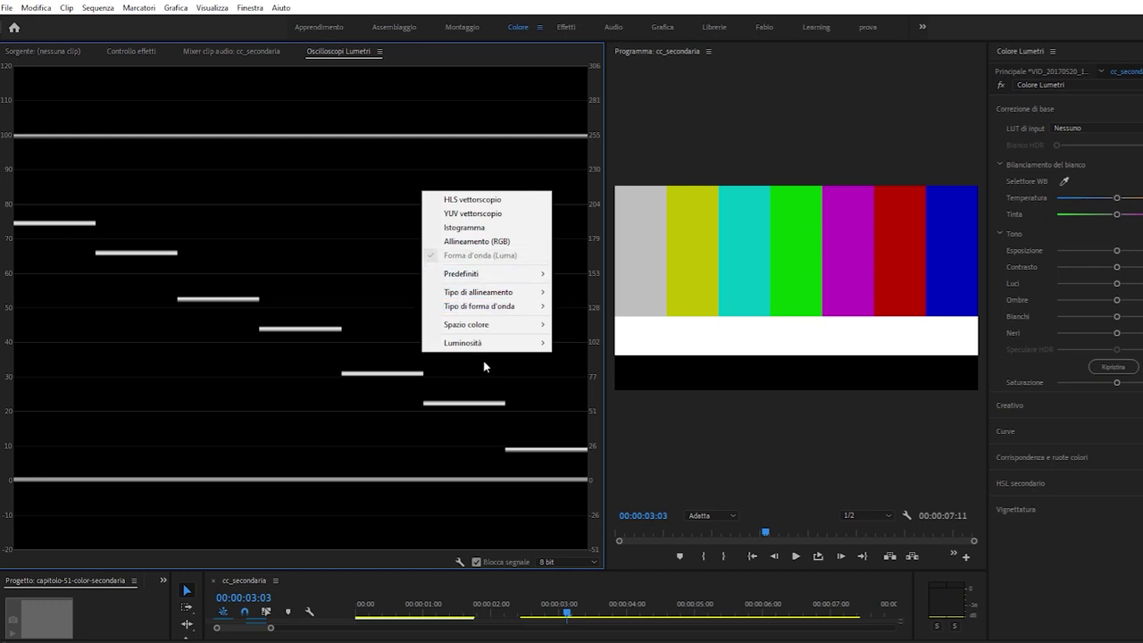
{"action": "mouse_move", "coordinate": [488, 311]}
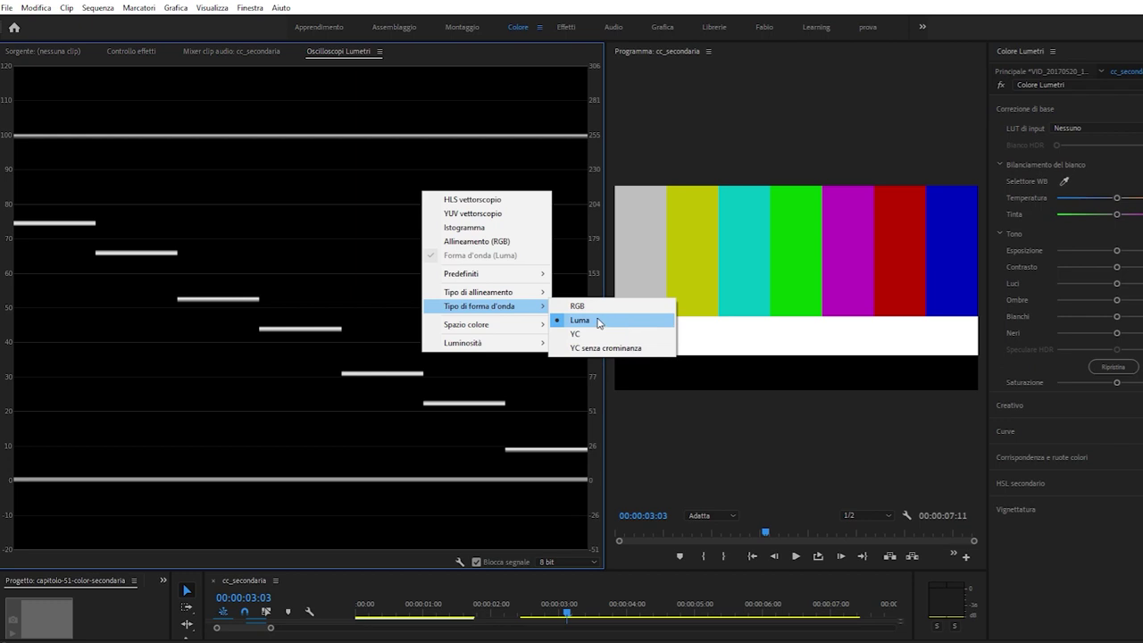
{"action": "left_click", "coordinate": [607, 309]}
{"action": "right_click", "coordinate": [410, 248]}
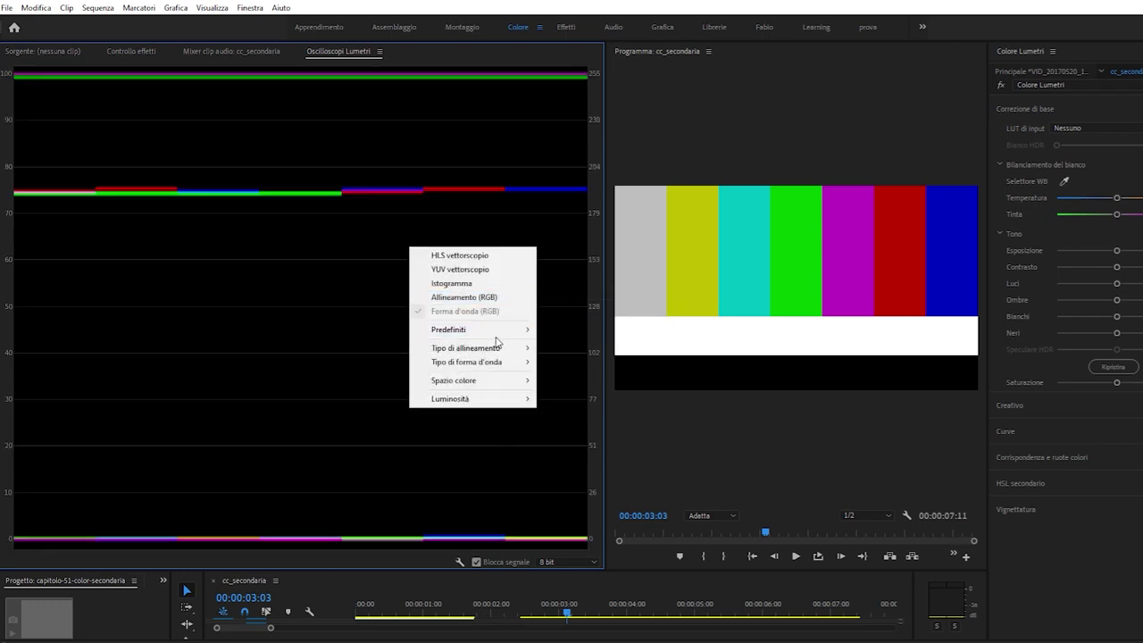
Step: Set the waveform type back to Luma, showing the bars as white stepped levels
{"action": "mouse_move", "coordinate": [505, 361]}
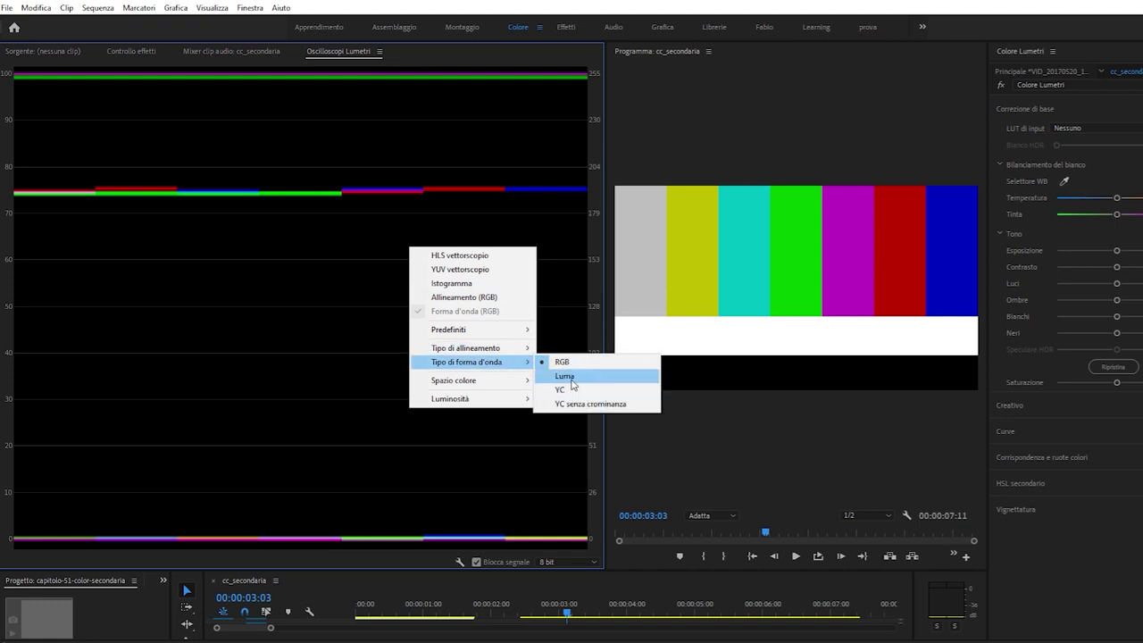
{"action": "left_click", "coordinate": [574, 379]}
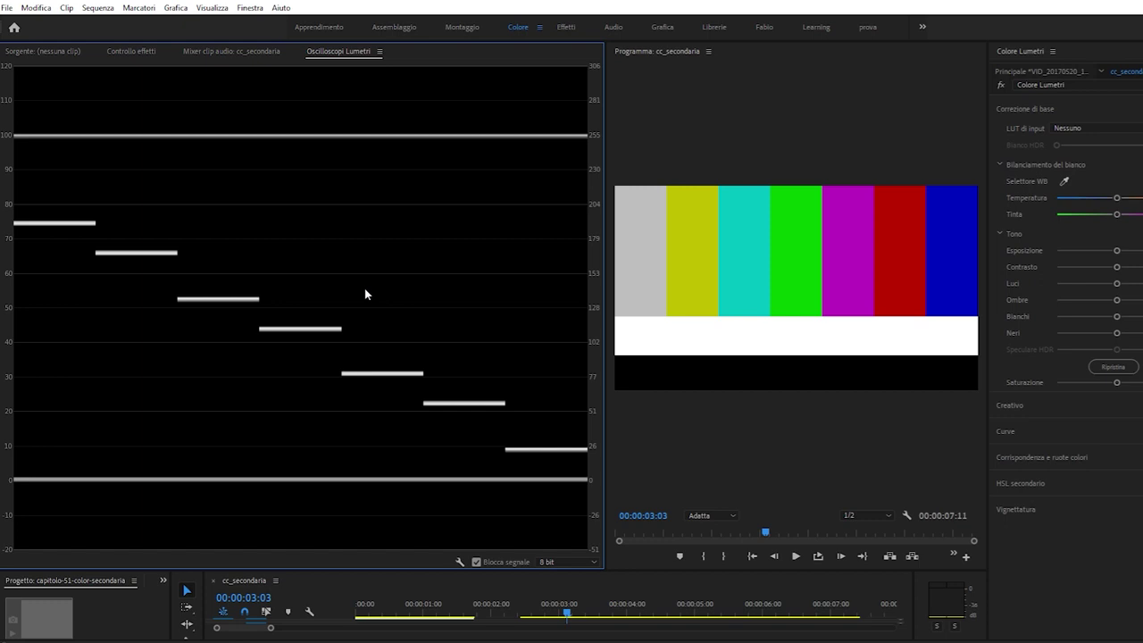
{"action": "key", "text": "grave"}
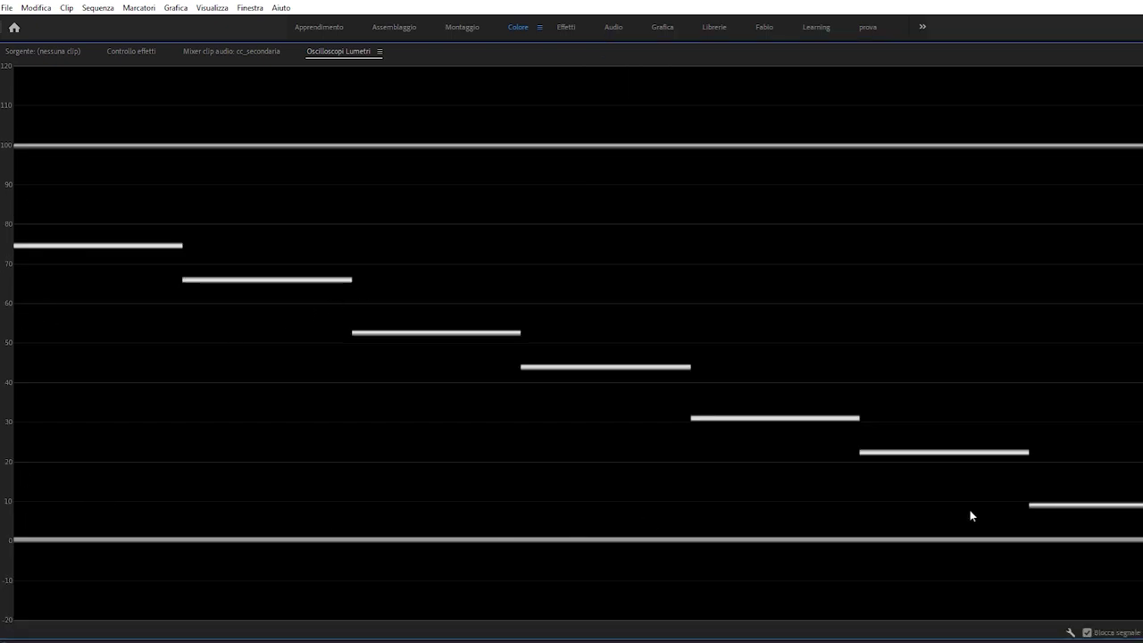
{"action": "key", "text": "grave"}
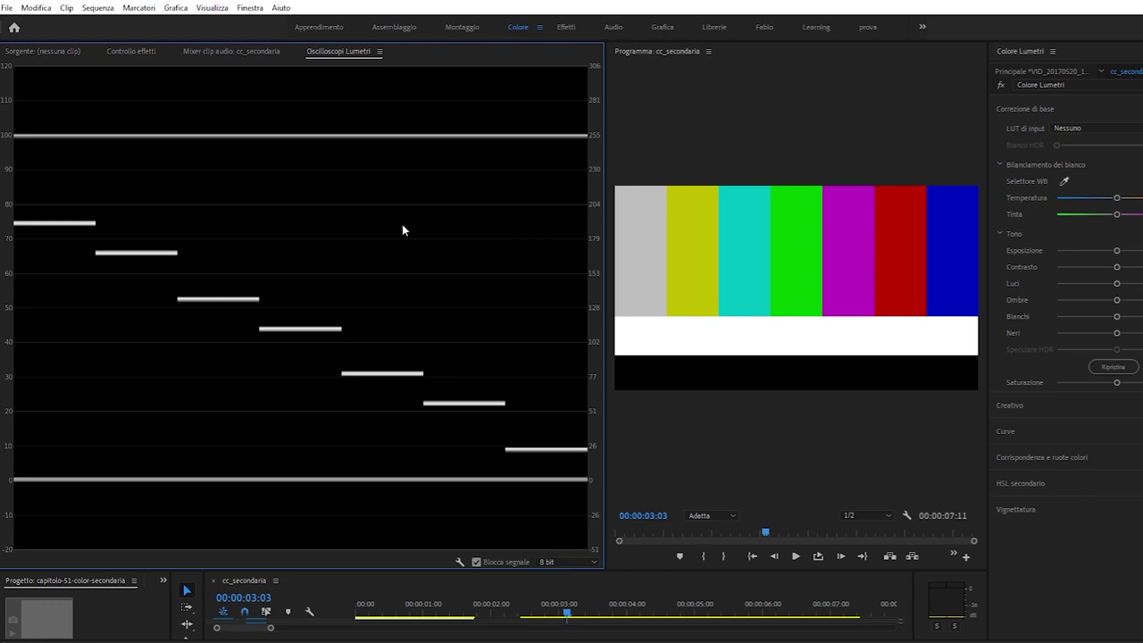
{"action": "key", "text": "ctrl+s"}
Step: Move the playhead to 00:00:00:22 on the rocky landscape clip
{"action": "left_click", "coordinate": [417, 604]}
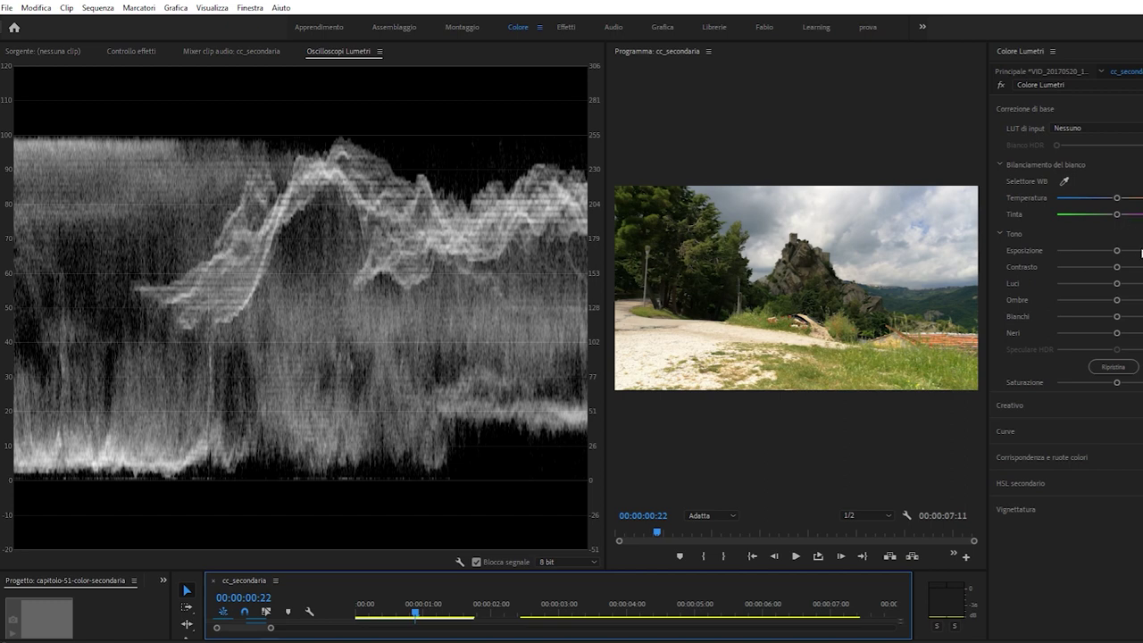
Step: Raise Esposizione until the landscape's highlights bunch against 100 IRE, briefly maximizing the scopes to check
{"action": "left_click_drag", "start_coordinate": [1116, 251], "coordinate": [1141, 252]}
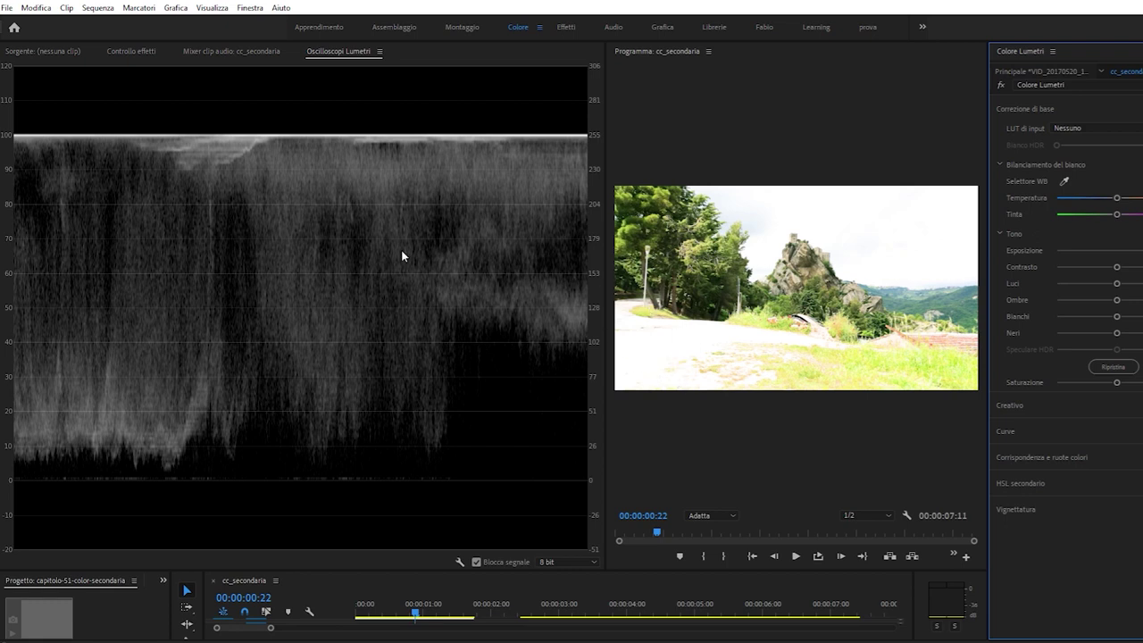
{"action": "key", "text": "grave"}
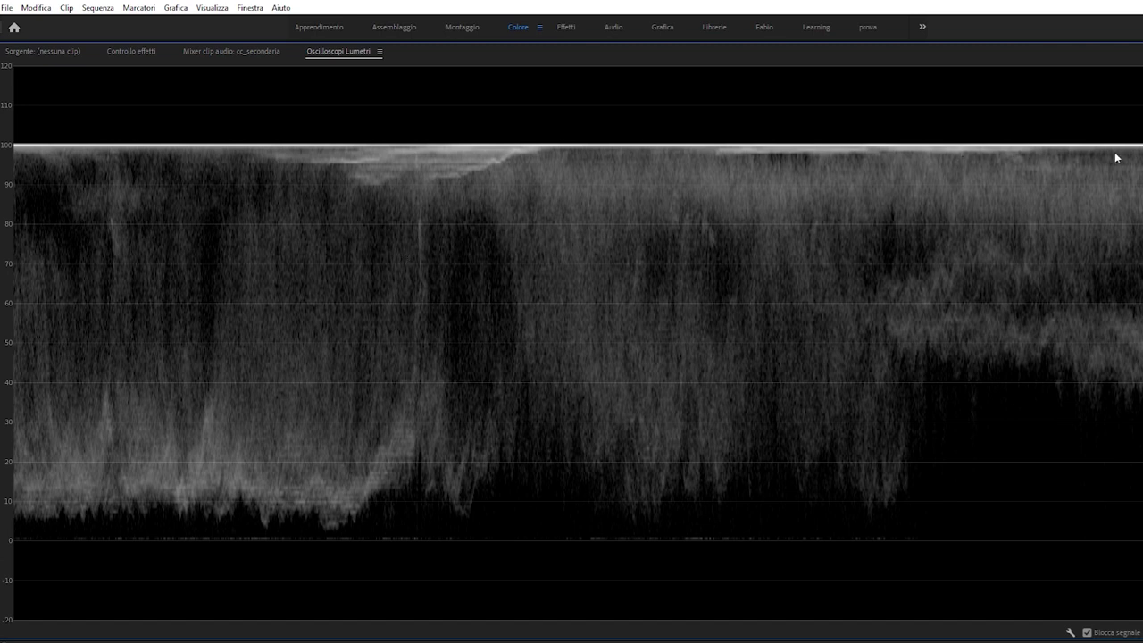
{"action": "key", "text": "grave"}
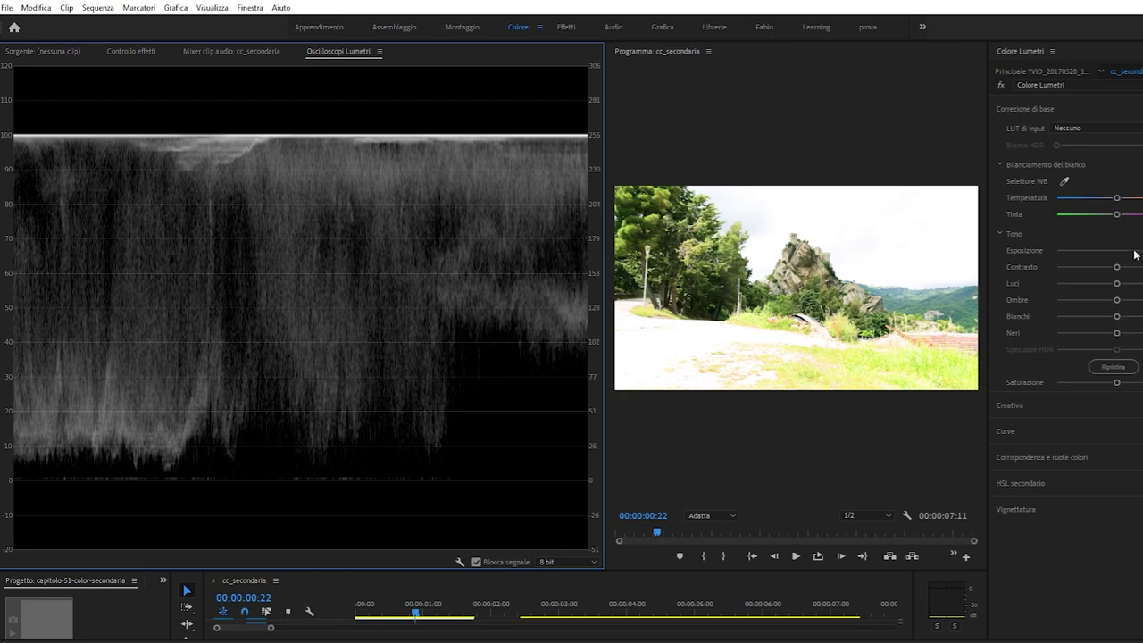
Step: Drag Esposizione back left so the landscape's luma waveform sits mostly below 100 IRE
{"action": "left_click_drag", "start_coordinate": [1135, 255], "coordinate": [1115, 253]}
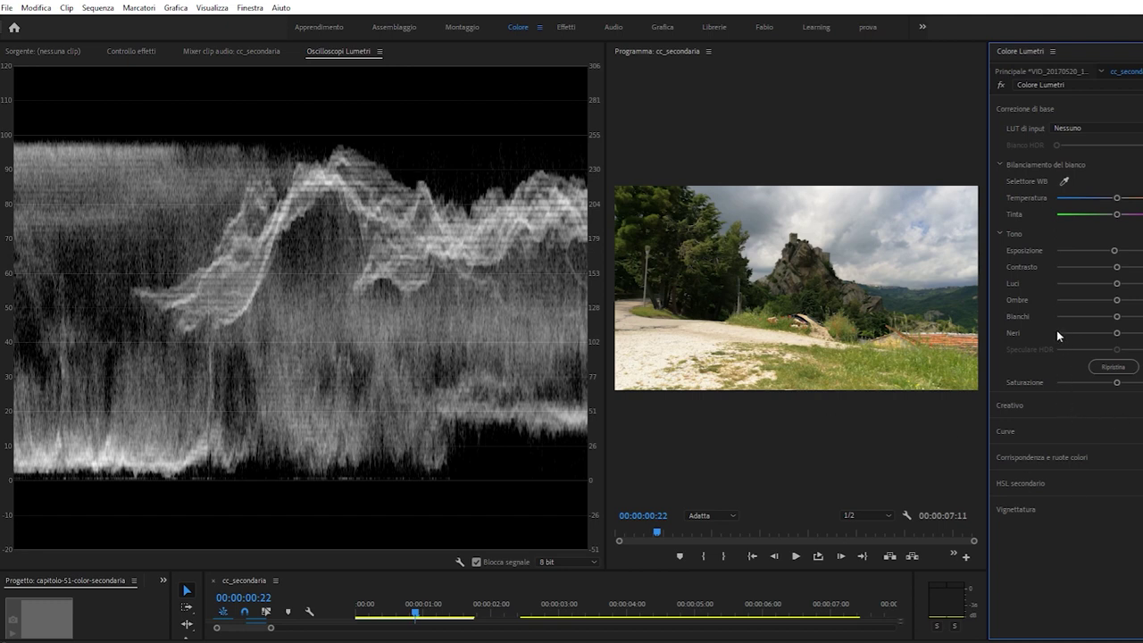
Step: Lower Bianchi, raise Contrasto, nudge Esposizione and lift Ombre so the waveform fits 0–100 IRE
{"action": "mouse_move", "coordinate": [1116, 316]}
{"action": "left_mouse_down"}
{"action": "mouse_move", "coordinate": [1101, 318]}
{"action": "mouse_move", "coordinate": [1082, 284]}
{"action": "mouse_move", "coordinate": [1124, 251]}
{"action": "left_mouse_up"}
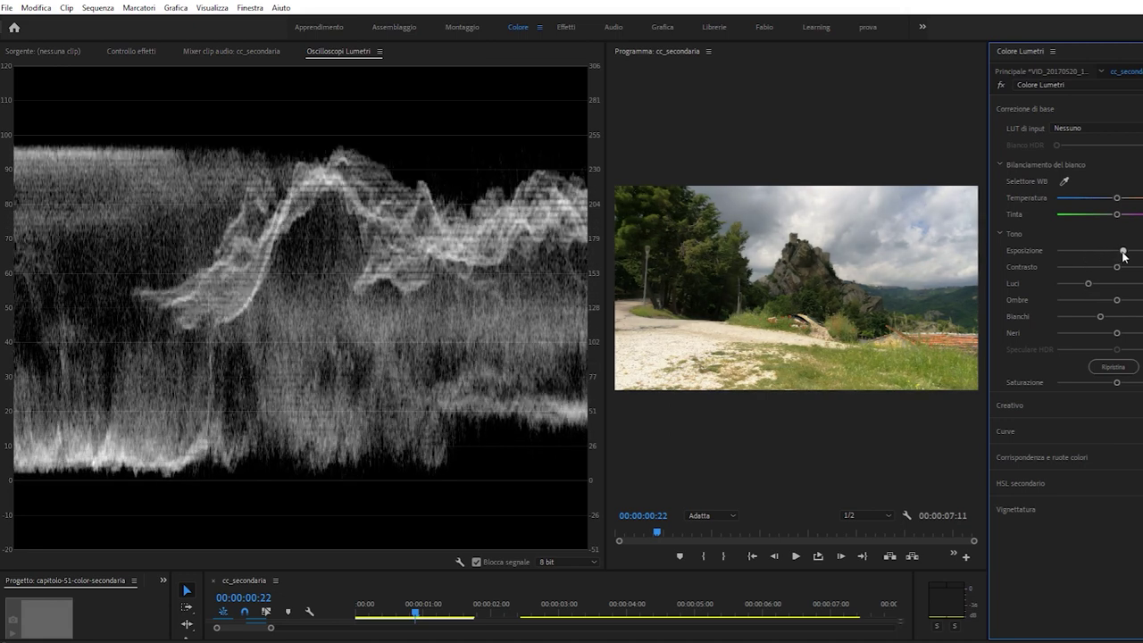
{"action": "left_click_drag", "start_coordinate": [1116, 267], "coordinate": [1141, 276]}
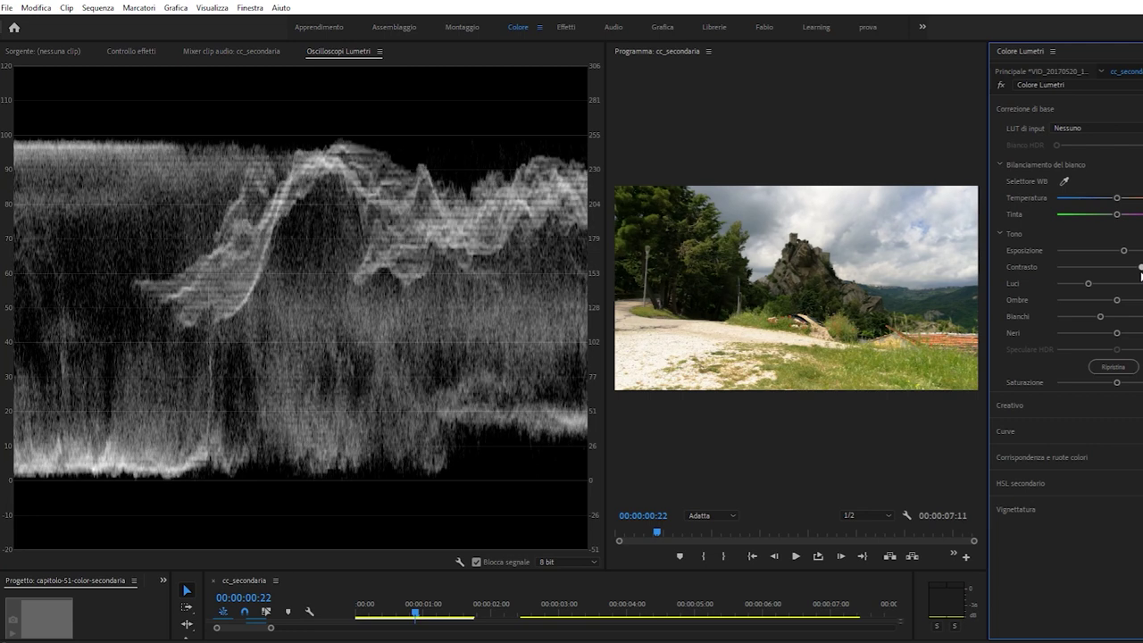
{"action": "left_click_drag", "start_coordinate": [1129, 252], "coordinate": [1121, 253]}
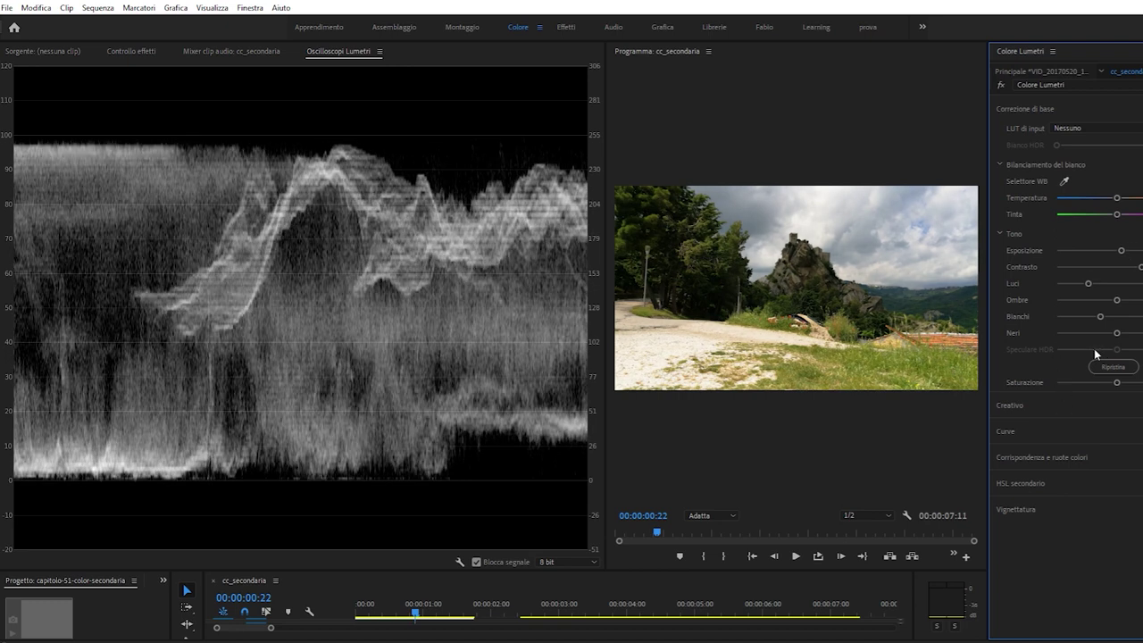
{"action": "mouse_move", "coordinate": [1116, 300]}
{"action": "left_mouse_down"}
{"action": "mouse_move", "coordinate": [1135, 310]}
{"action": "mouse_move", "coordinate": [1142, 300]}
{"action": "left_mouse_up"}
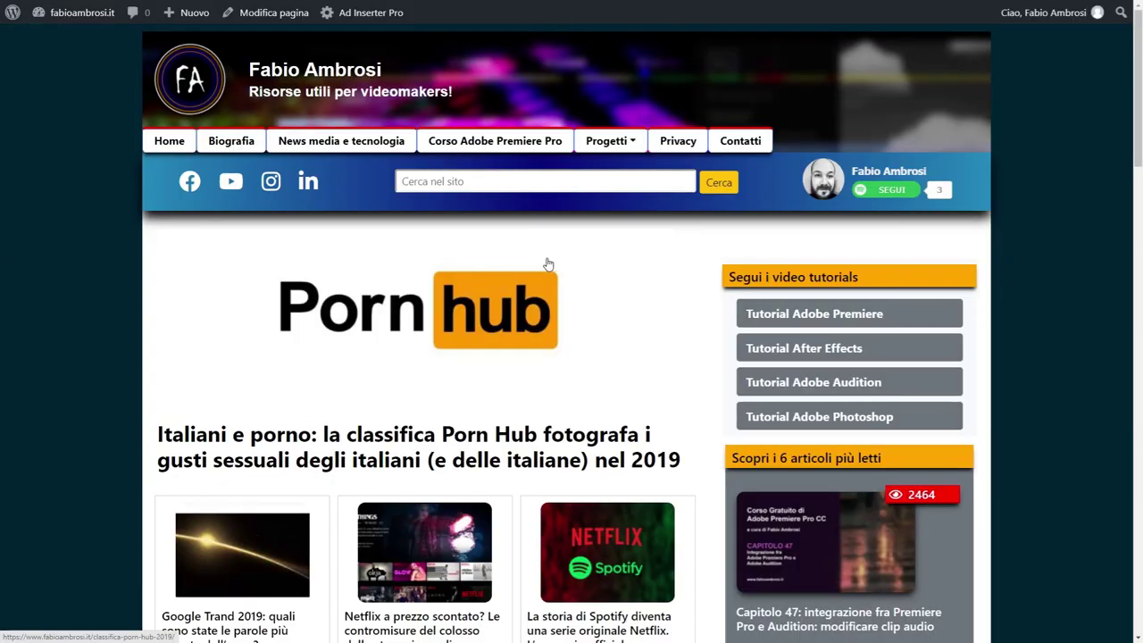
Step: Read through the Corso Adobe Premiere Pro article, then view the YouTube channel's uploaded videos
{"action": "left_click", "coordinate": [487, 143]}
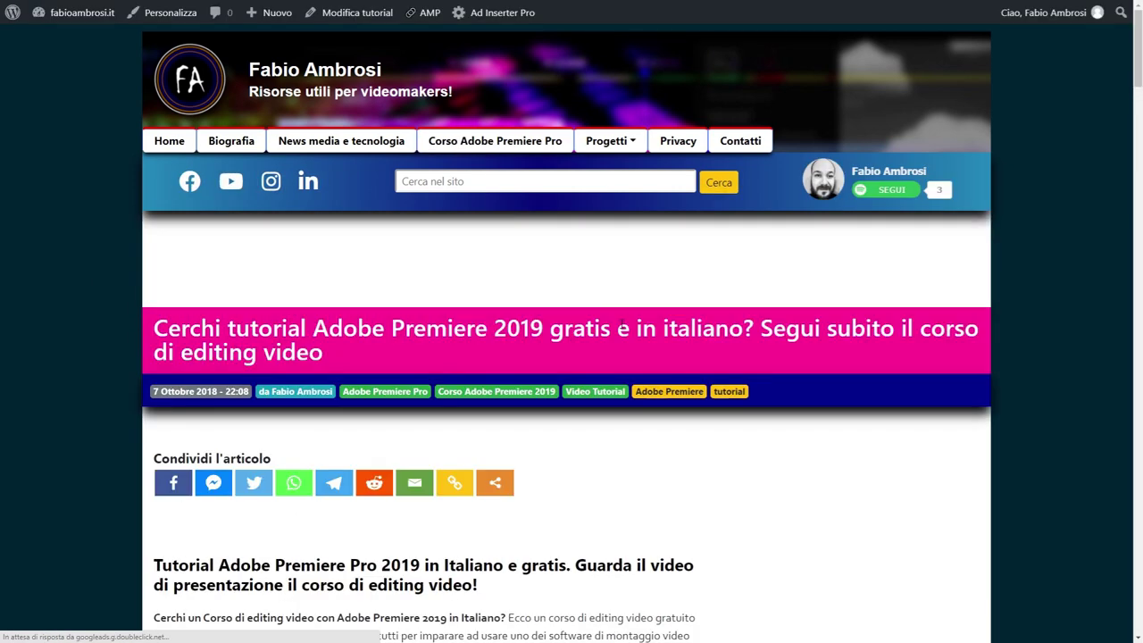
{"action": "scroll", "coordinate": [623, 327], "scroll_direction": "down", "scroll_amount": 2}
{"action": "scroll", "coordinate": [623, 327], "scroll_direction": "down", "scroll_amount": 3}
{"action": "scroll", "coordinate": [622, 327], "scroll_direction": "down", "scroll_amount": 2}
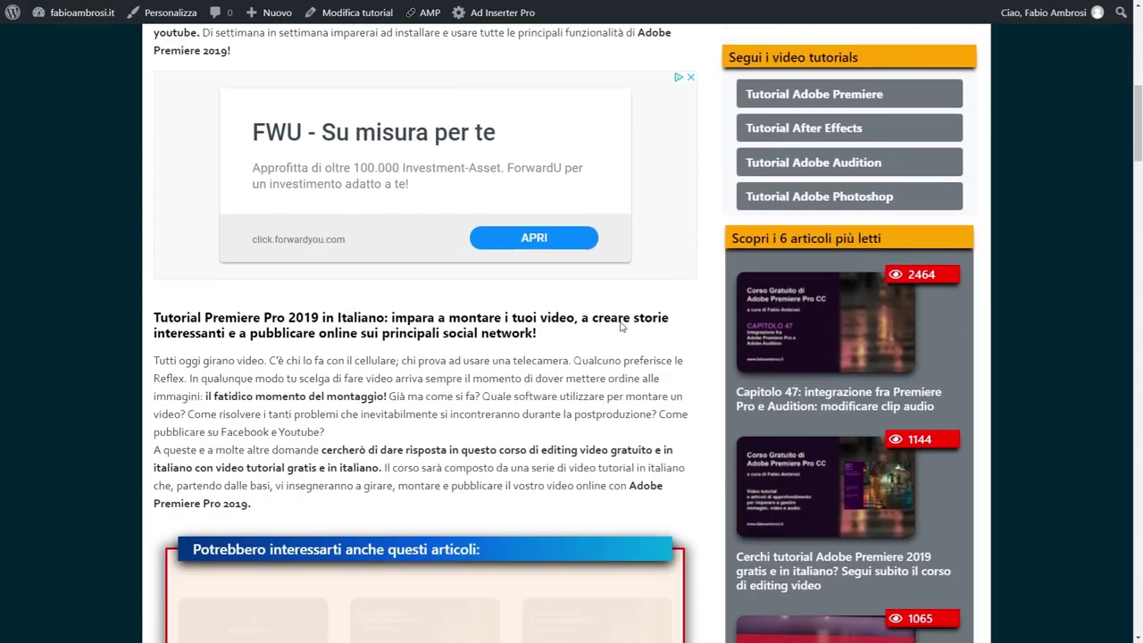
{"action": "scroll", "coordinate": [622, 327], "scroll_direction": "down", "scroll_amount": 2}
{"action": "scroll", "coordinate": [622, 327], "scroll_direction": "down", "scroll_amount": 3}
{"action": "scroll", "coordinate": [623, 327], "scroll_direction": "down", "scroll_amount": 4}
{"action": "scroll", "coordinate": [623, 327], "scroll_direction": "down", "scroll_amount": 5}
{"action": "scroll", "coordinate": [623, 327], "scroll_direction": "down", "scroll_amount": 4}
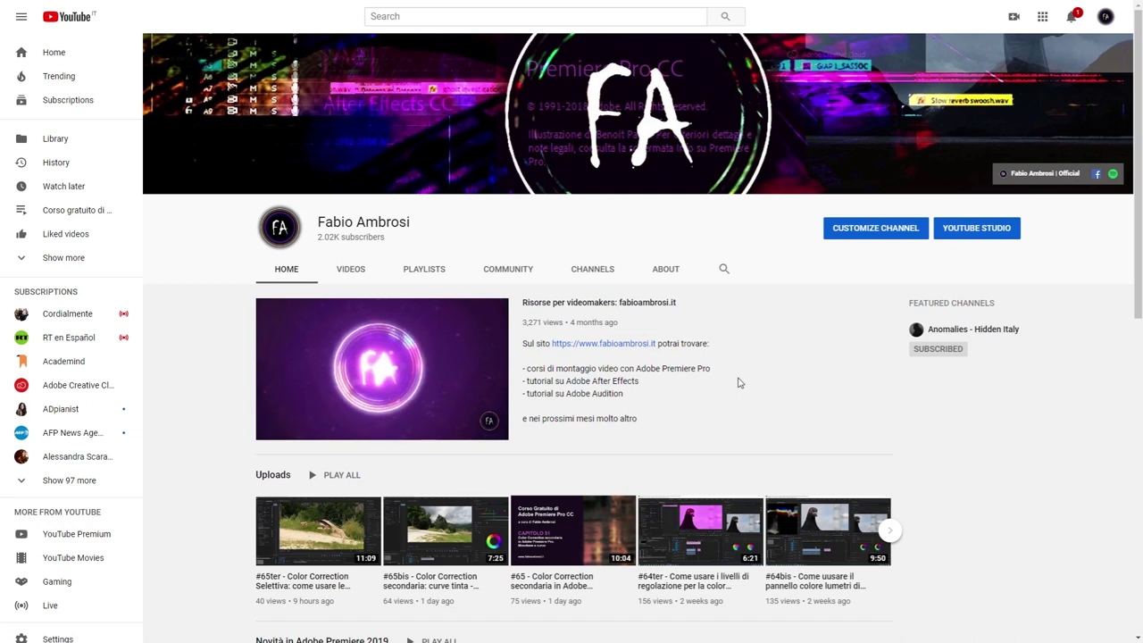
{"action": "left_click", "coordinate": [344, 278]}
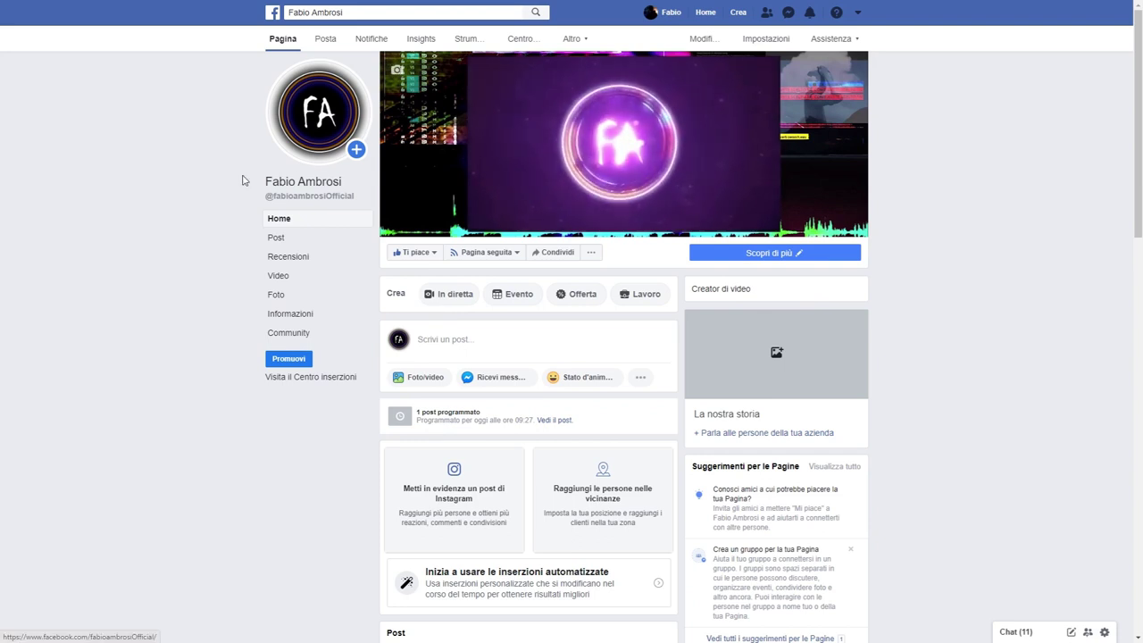
Step: Browse down the author's Facebook page feed to the Capitolo 49 colour correction post
{"action": "scroll", "coordinate": [241, 192], "scroll_direction": "down", "scroll_amount": 3}
{"action": "scroll", "coordinate": [238, 194], "scroll_direction": "down", "scroll_amount": 4}
{"action": "scroll", "coordinate": [238, 195], "scroll_direction": "down", "scroll_amount": 4}
{"action": "scroll", "coordinate": [238, 195], "scroll_direction": "down", "scroll_amount": 2}
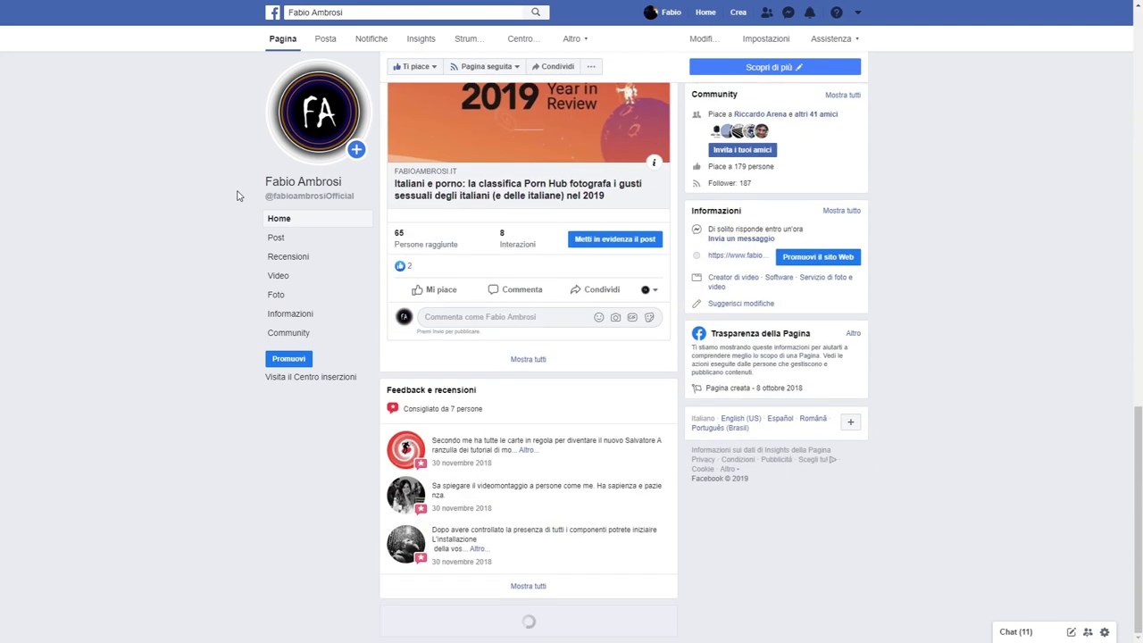
{"action": "scroll", "coordinate": [600, 332], "scroll_direction": "down", "scroll_amount": 4}
{"action": "scroll", "coordinate": [600, 332], "scroll_direction": "down", "scroll_amount": 3}
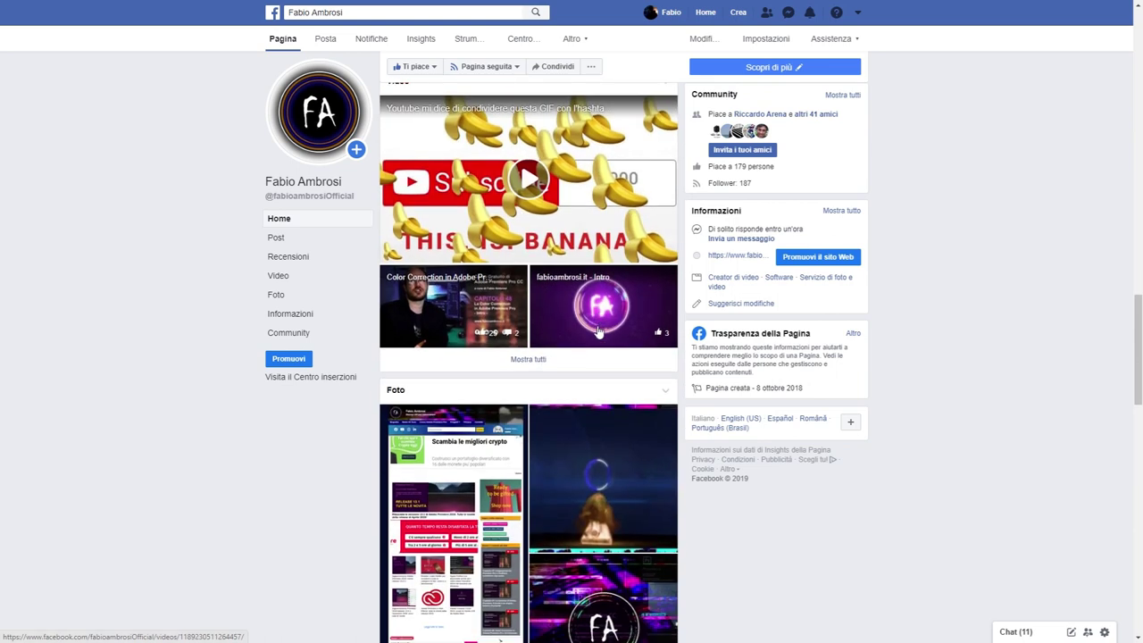
{"action": "scroll", "coordinate": [589, 335], "scroll_direction": "down", "scroll_amount": 3}
{"action": "scroll", "coordinate": [571, 342], "scroll_direction": "down", "scroll_amount": 4}
{"action": "scroll", "coordinate": [551, 349], "scroll_direction": "down", "scroll_amount": 1}
{"action": "scroll", "coordinate": [551, 349], "scroll_direction": "down", "scroll_amount": 2}
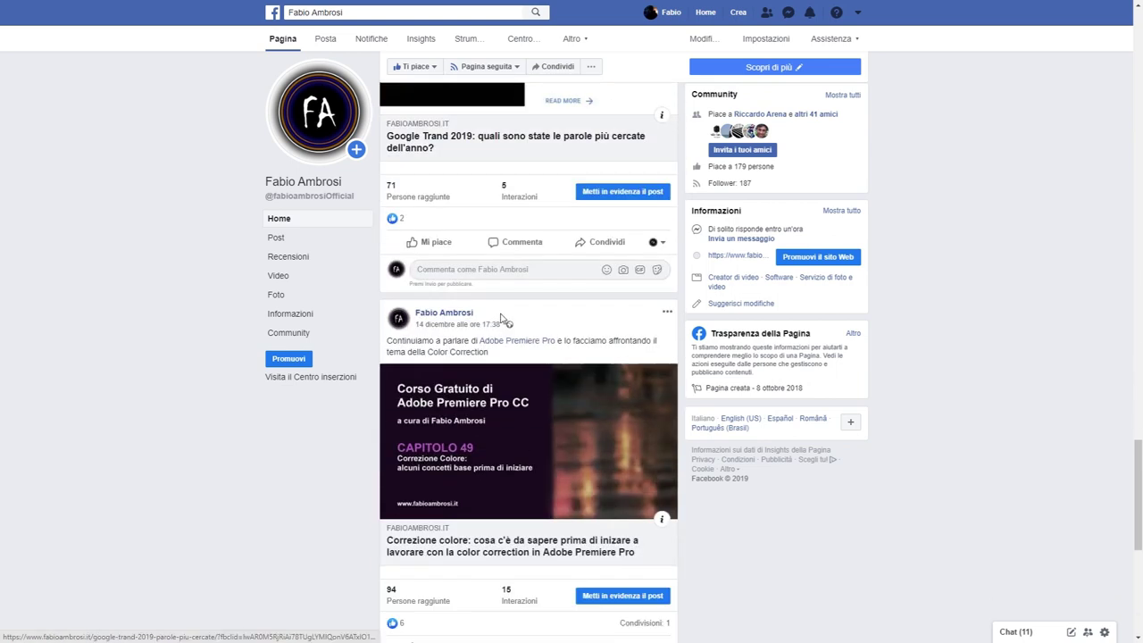
{"action": "scroll", "coordinate": [503, 321], "scroll_direction": "down", "scroll_amount": 2}
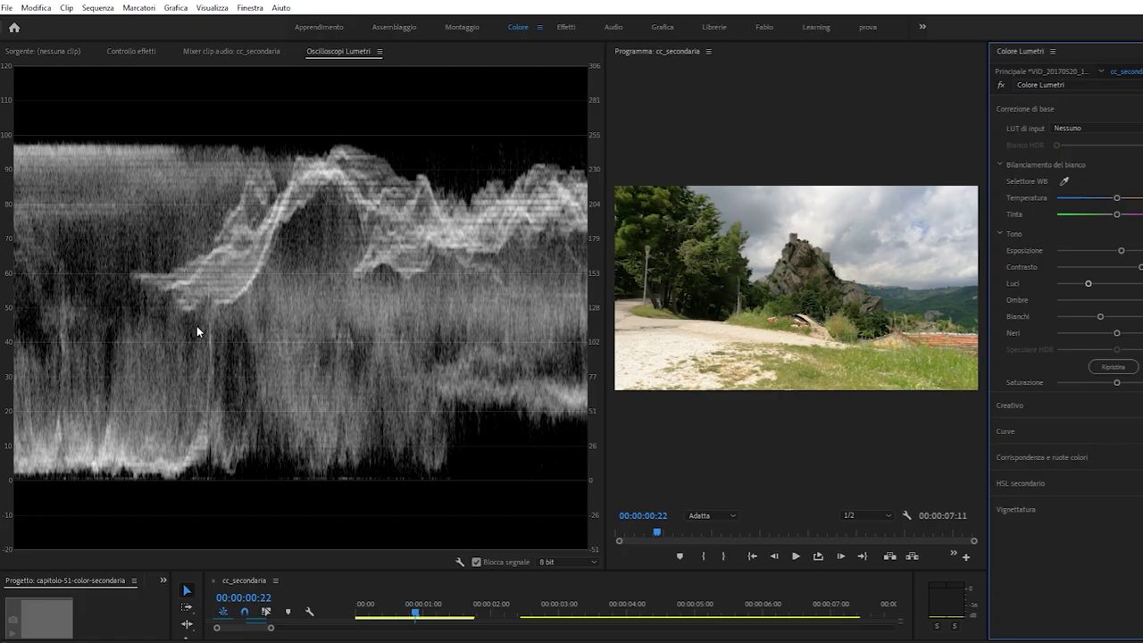